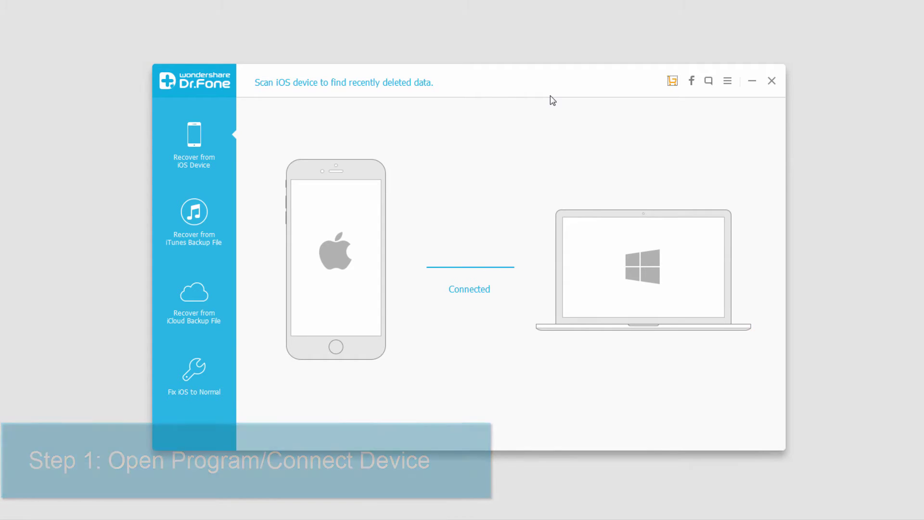
Step: Choose Fix iOS to Normal, then the 'Unable to access the operating system' repair option
{"action": "left_click", "coordinate": [193, 380]}
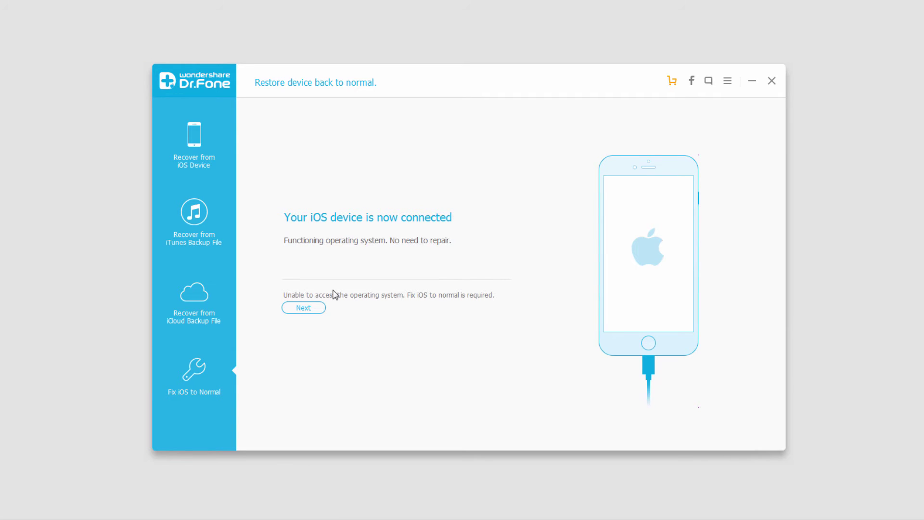
{"action": "left_click", "coordinate": [304, 309]}
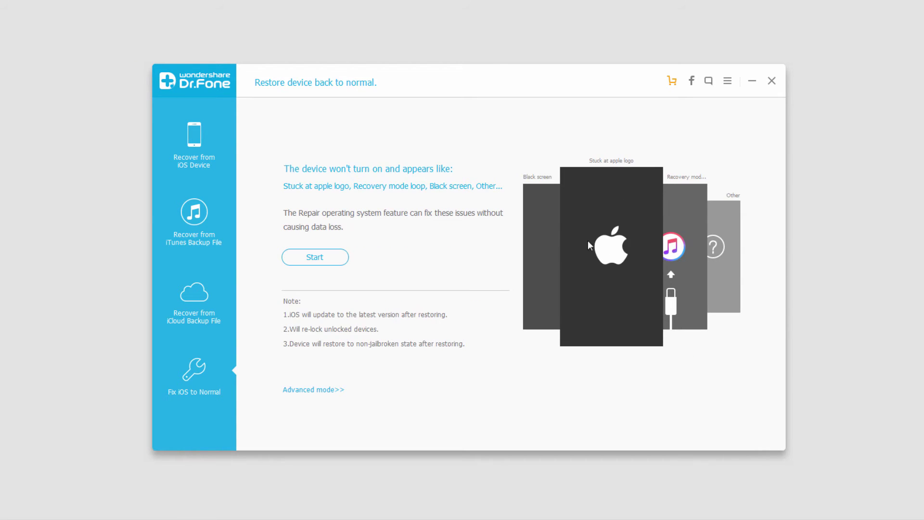
Step: Start the repair to bring up the three Recovery Mode instructions
{"action": "left_click", "coordinate": [324, 261]}
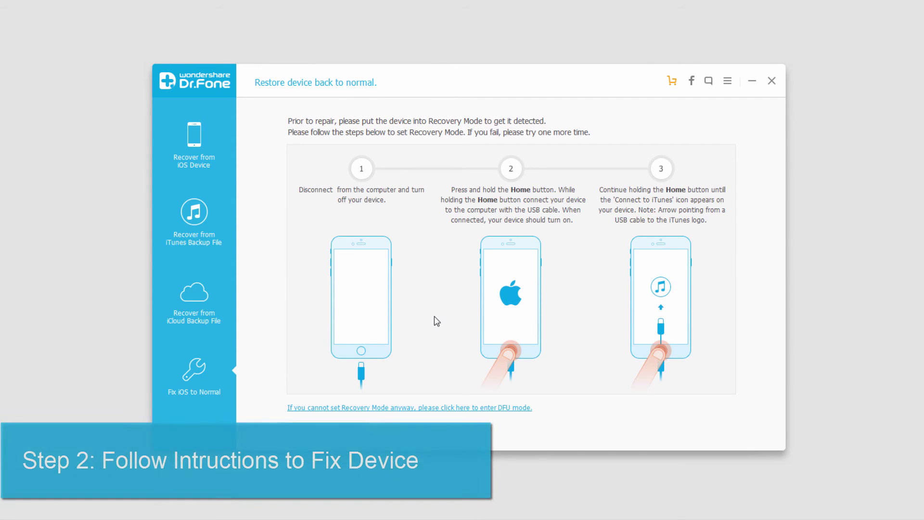